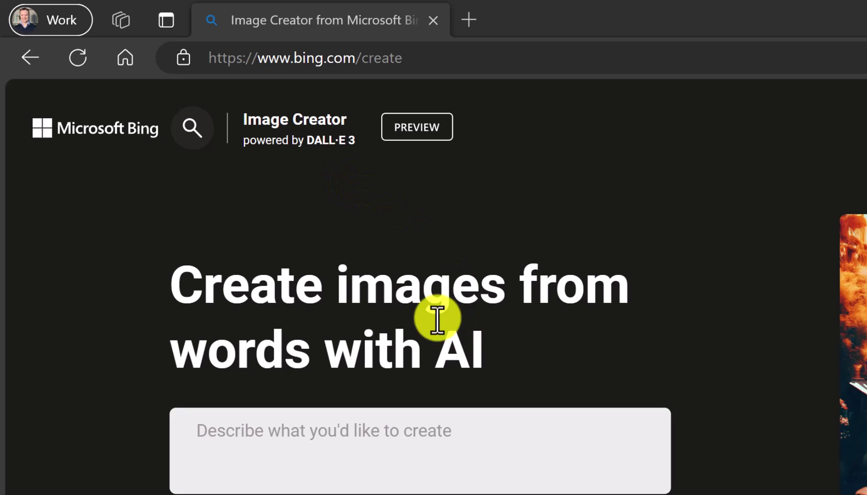
# Paste the prompt about a shark reading a book in a scary forest into the prompt box.
pyautogui.click(296, 444)
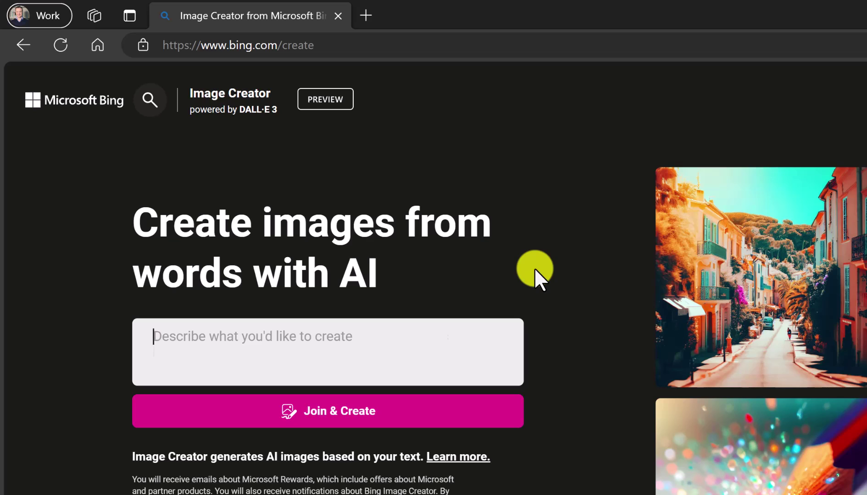
pyautogui.write('A shark reading a book in a scary forest with eyes looking at him through the trees')
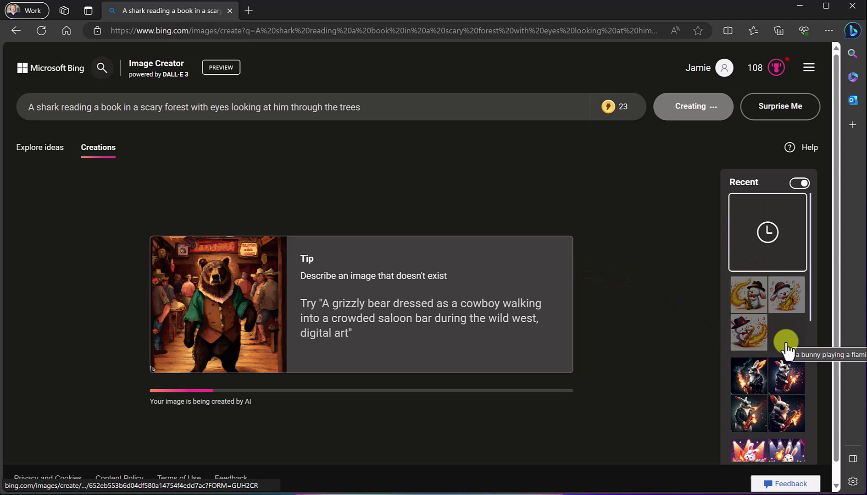
# Open the earlier bunny-playing-flaming-saxophone creations from Recent and enlarge the first image.
pyautogui.scroll(-1, 786, 348)
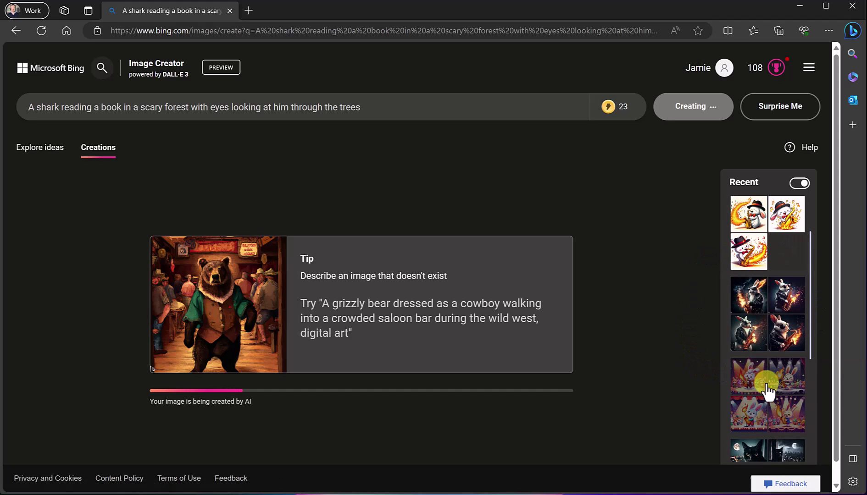
pyautogui.click(755, 344)
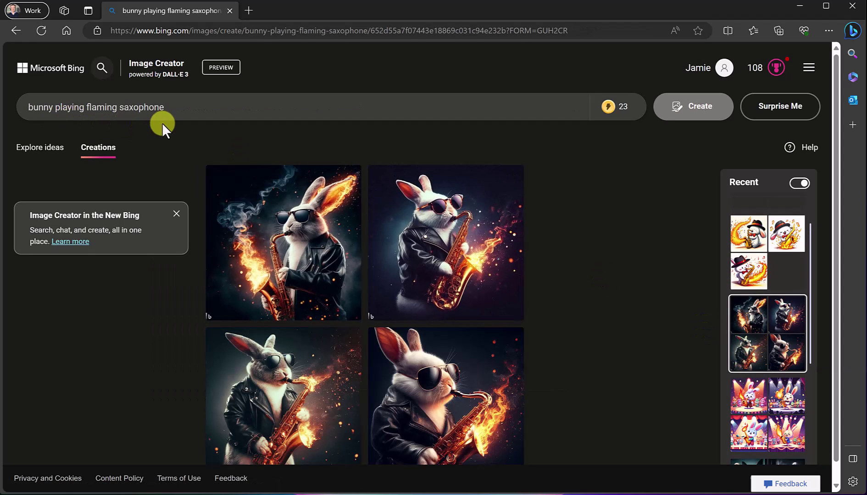
pyautogui.click(305, 253)
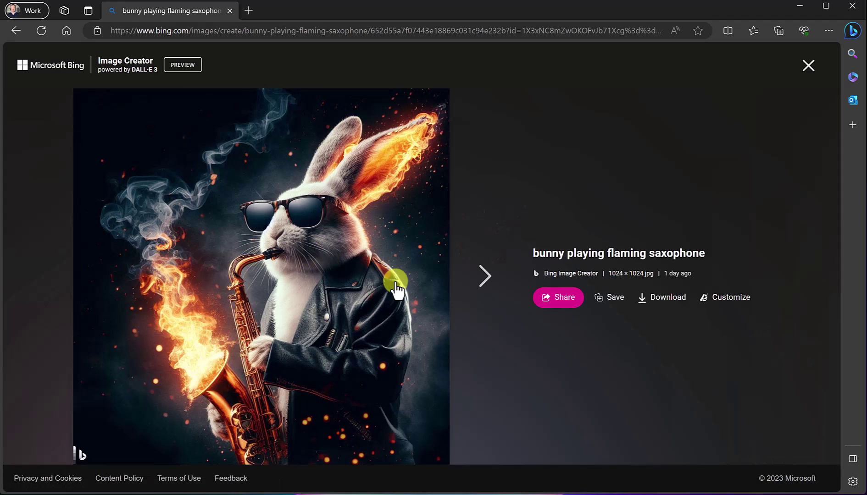
# Advance to the second bunny saxophone image.
pyautogui.click(477, 281)
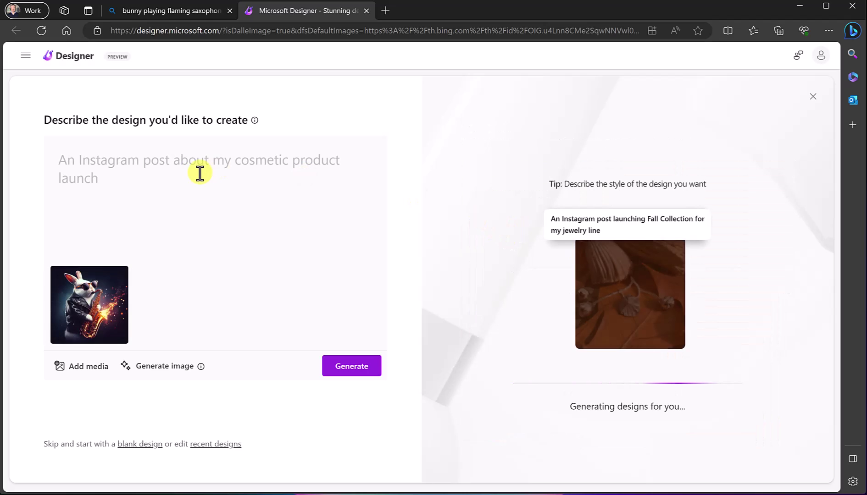
# Browse the Designer's bunny saxophone design suggestions, including the text-placeholder layouts.
pyautogui.click(164, 193)
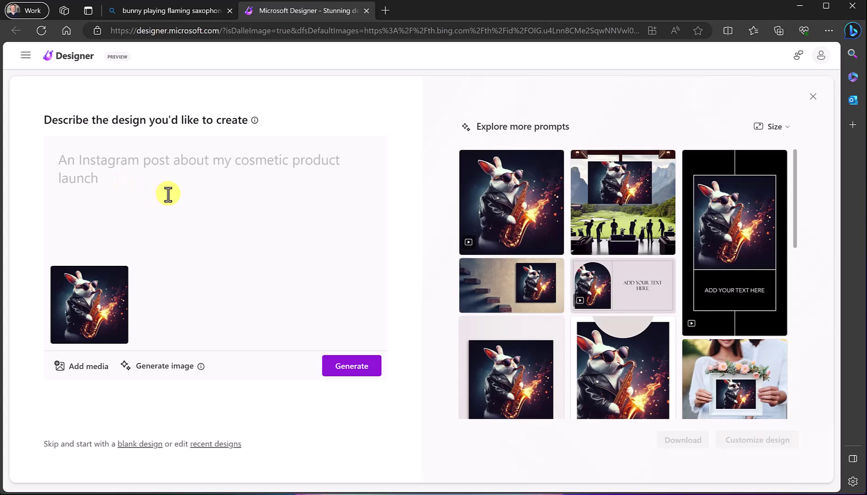
pyautogui.scroll(-1, 597, 265)
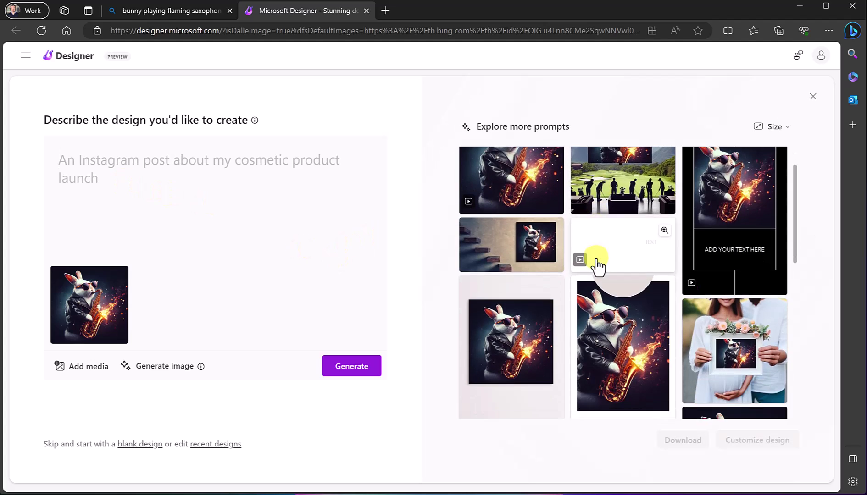
pyautogui.scroll(-1, 597, 265)
pyautogui.scroll(-3, 600, 271)
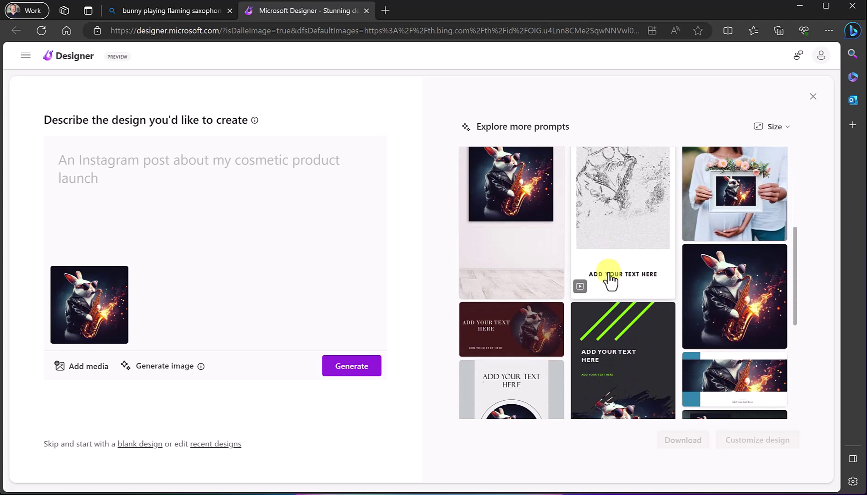
pyautogui.scroll(-3, 610, 279)
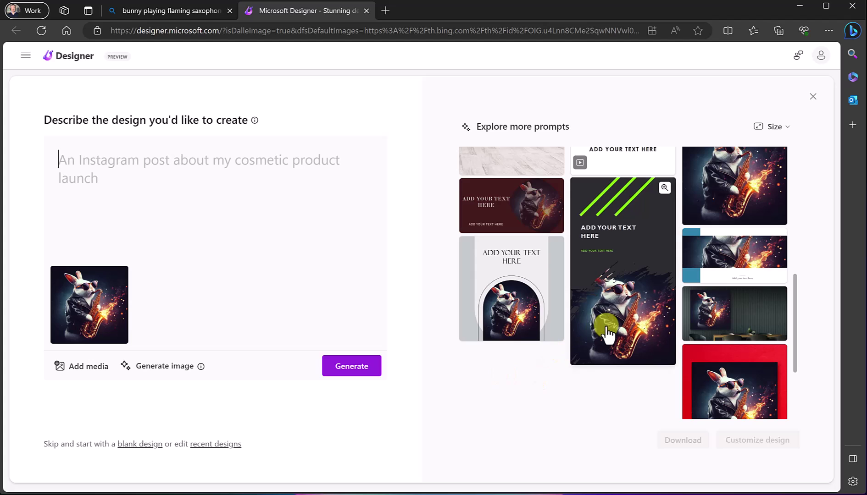
pyautogui.scroll(-1, 606, 334)
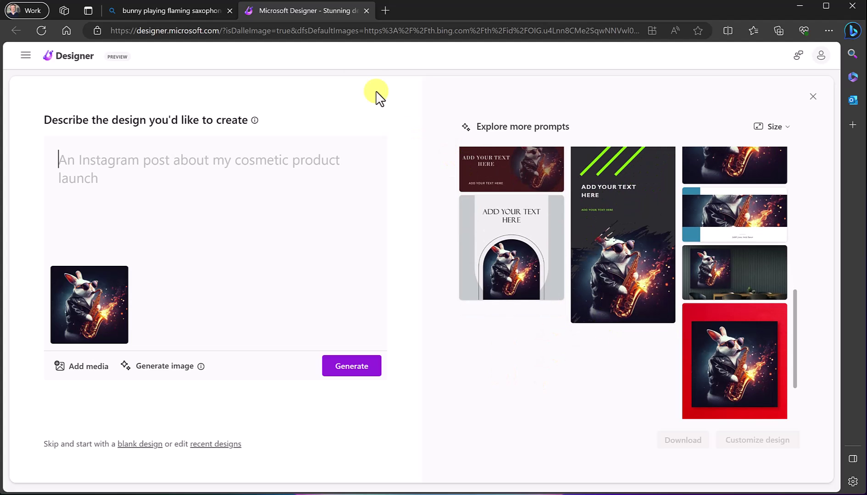
# Back in Image Creator, close the bunny viewer and open the finished shark creation.
pyautogui.click(186, 13)
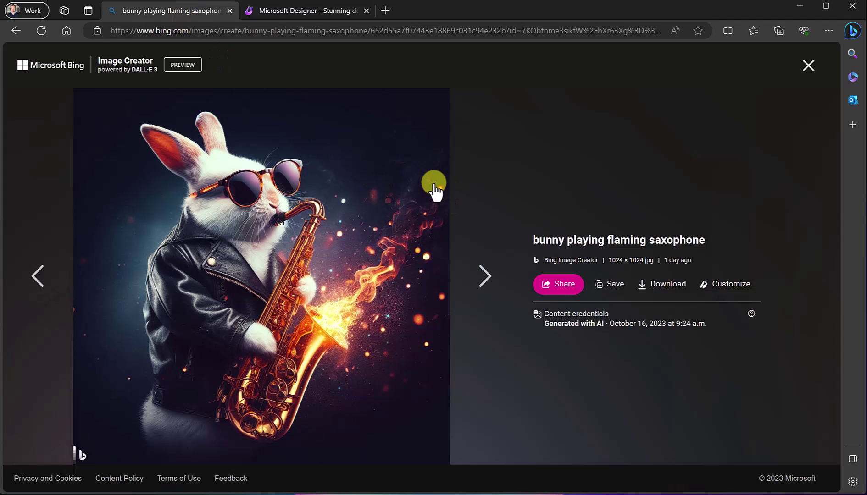
pyautogui.click(808, 70)
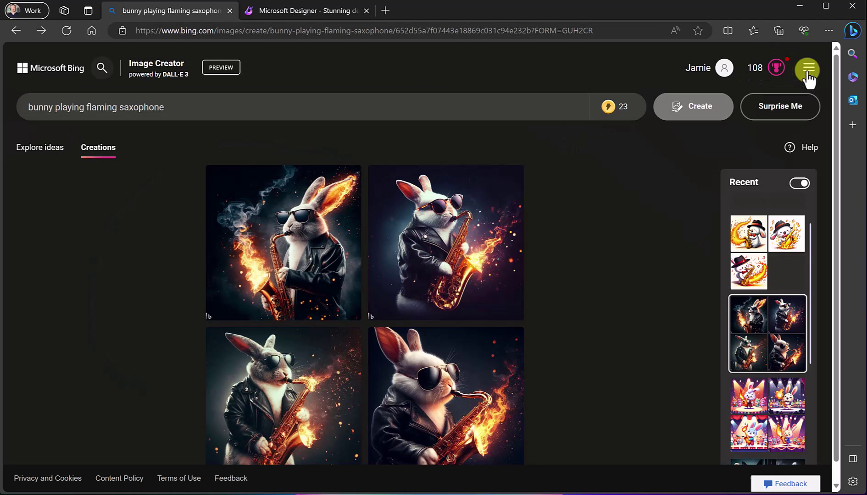
pyautogui.click(751, 281)
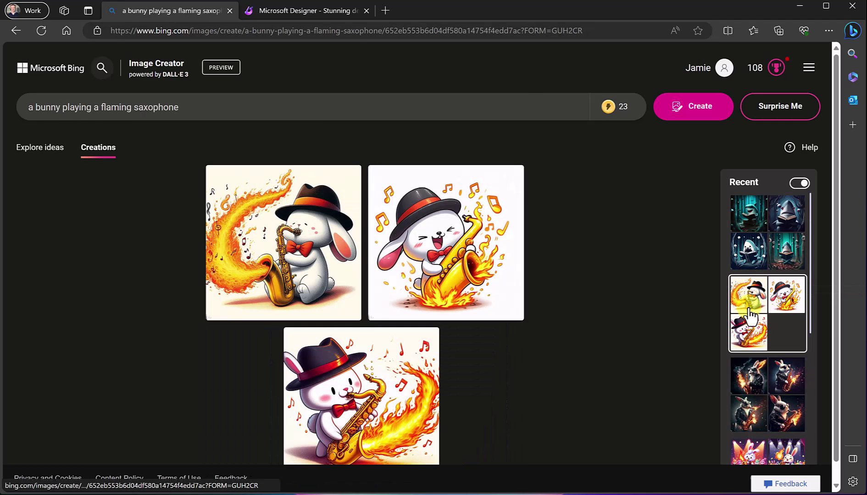
pyautogui.click(759, 224)
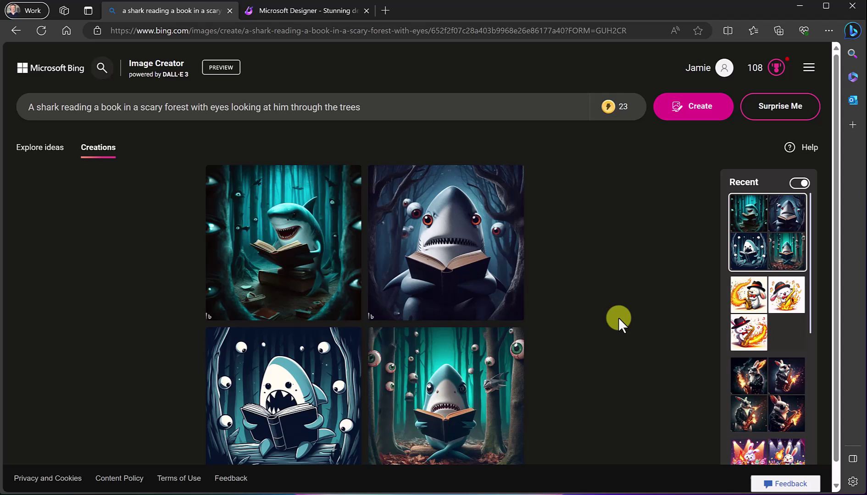
# View all four shark images full-size one after another, then return to the grid.
pyautogui.scroll(-1, 618, 318)
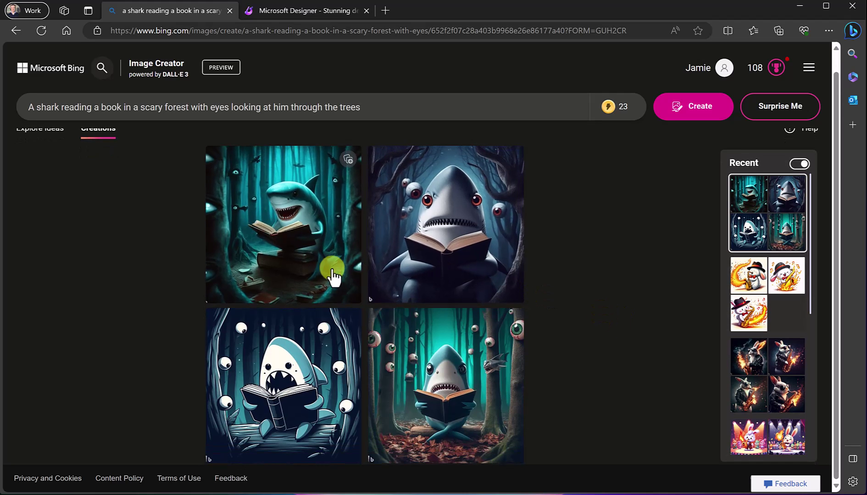
pyautogui.click(315, 271)
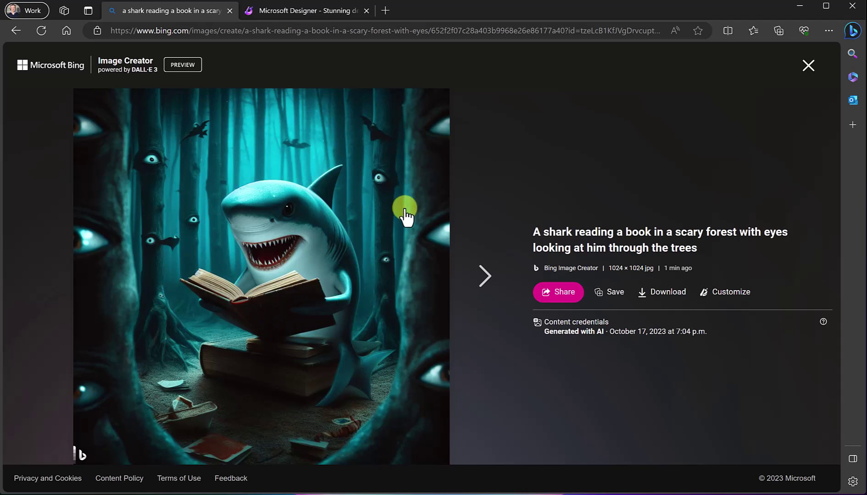
pyautogui.click(480, 277)
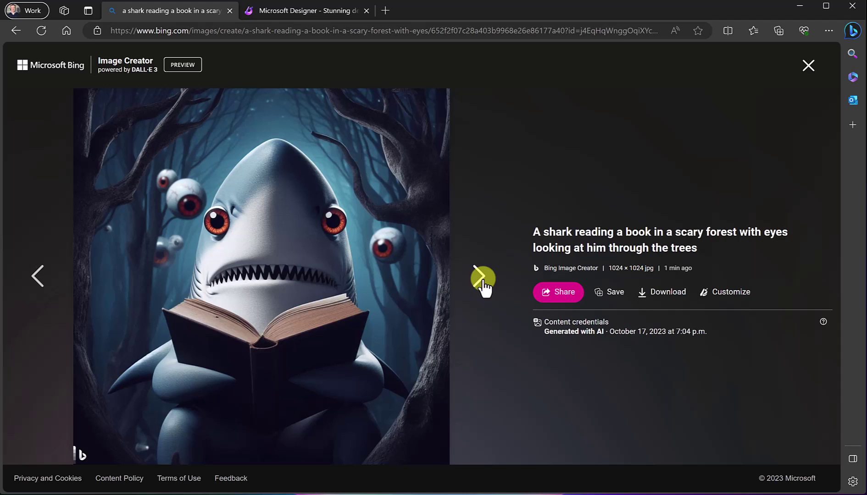
pyautogui.click(480, 277)
pyautogui.click(481, 279)
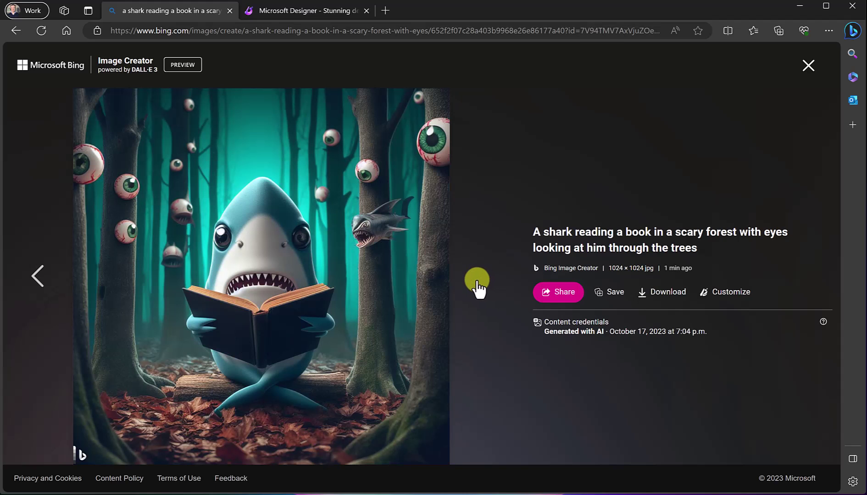
pyautogui.click(808, 67)
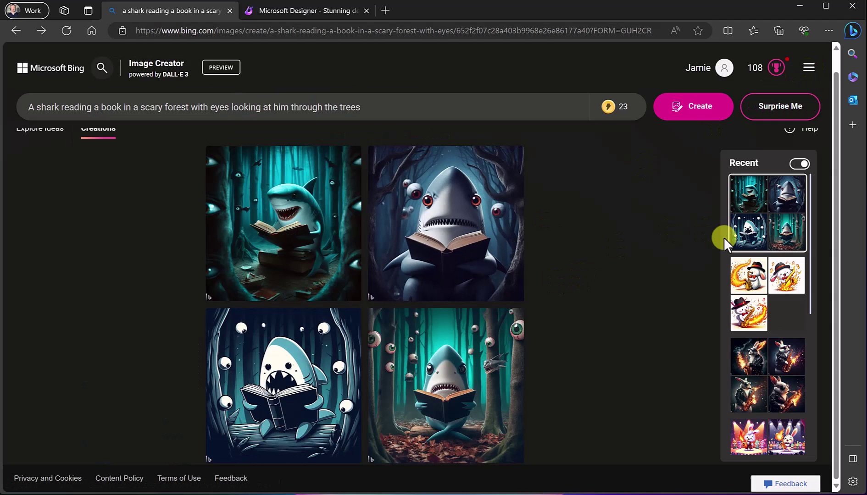
# Go to the Explore ideas home page and open the Bing Chat sidebar.
pyautogui.scroll(1, 757, 298)
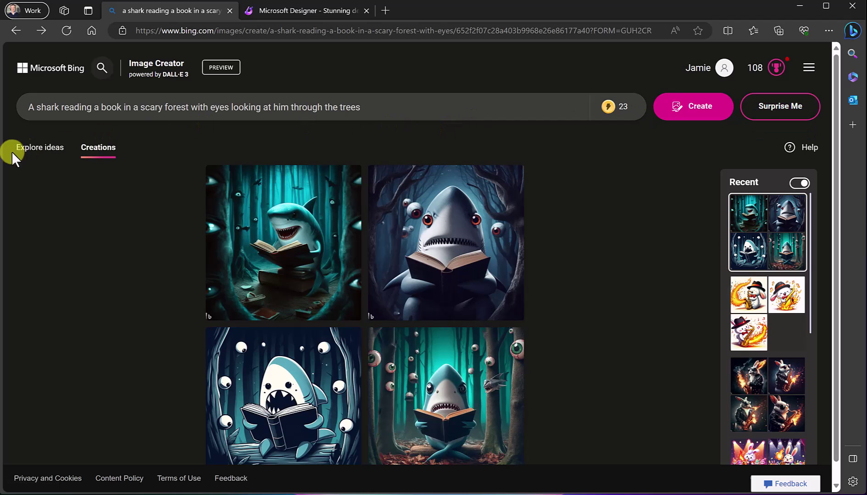
pyautogui.click(29, 149)
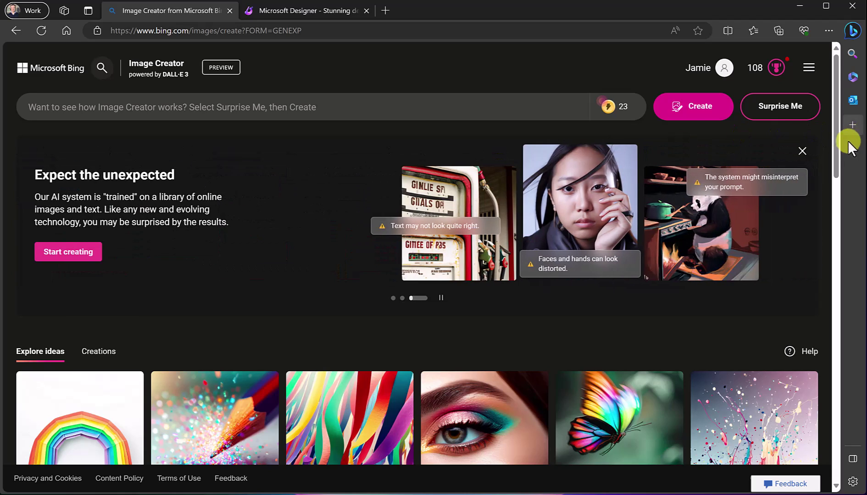
pyautogui.click(852, 33)
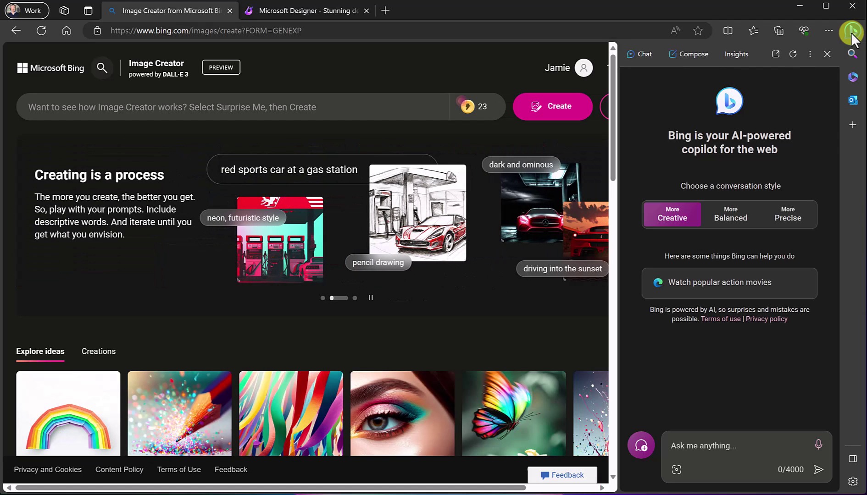
# Focus the empty Bing Chat message box with More Creative style kept.
pyautogui.click(726, 447)
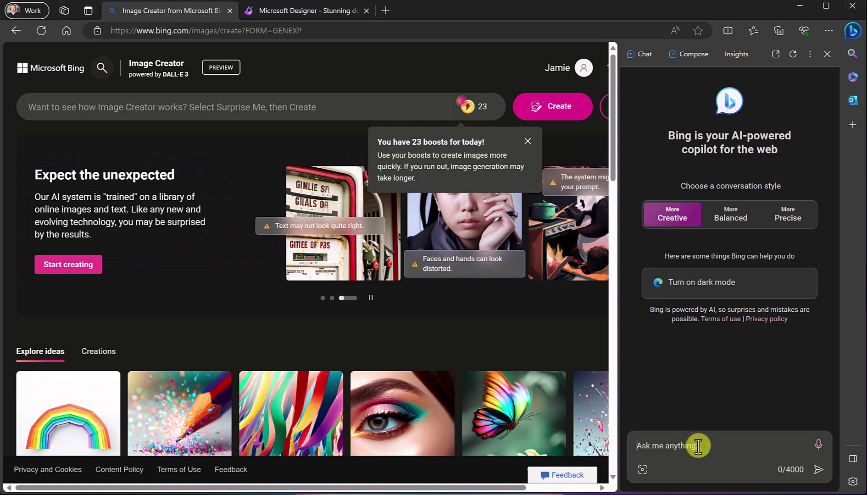
# Send Bing Chat the prompt for a tabby cat reading a book in a scary forest.
pyautogui.write('Create an image of A tabby cat reading a book in a scary forest with eyes looking at him through the trees')
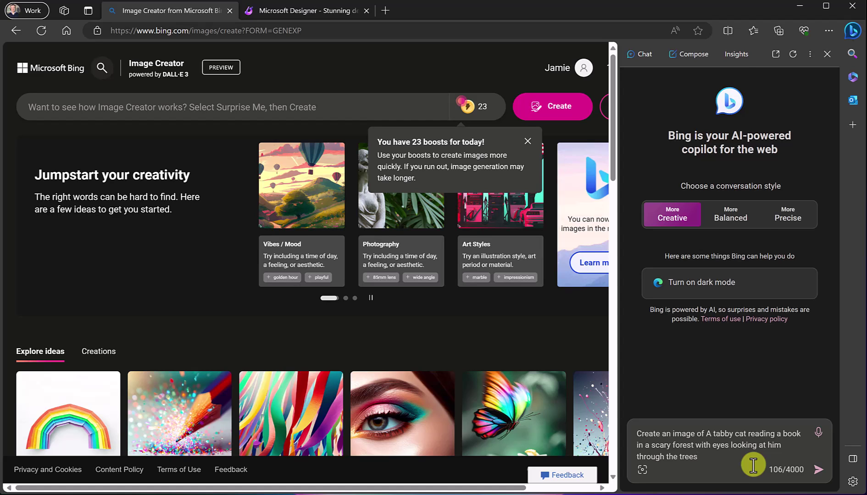
pyautogui.press('Return')
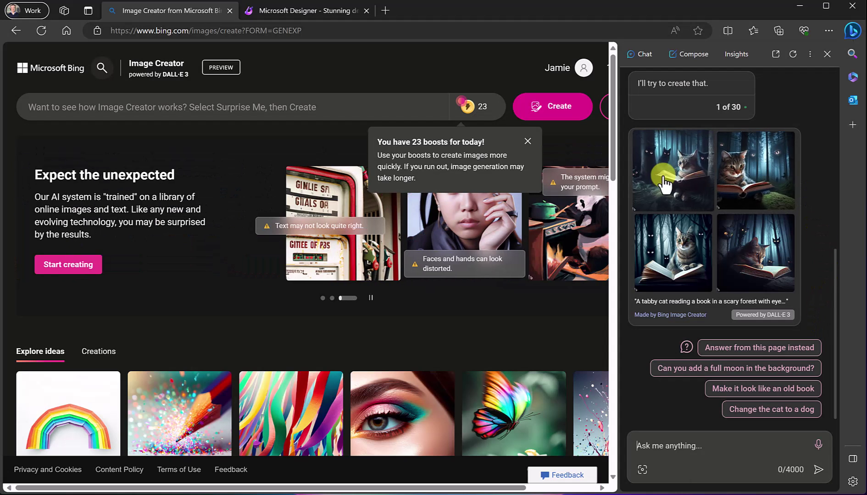
pyautogui.click(667, 187)
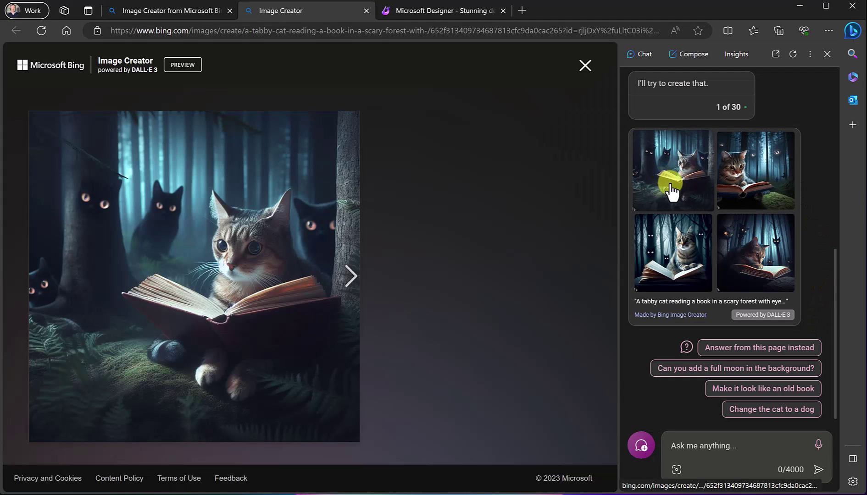
pyautogui.click(348, 277)
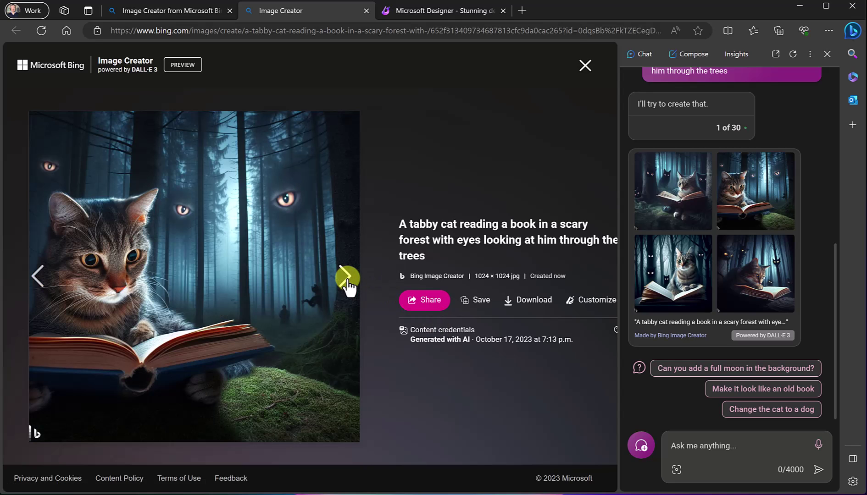
pyautogui.click(347, 278)
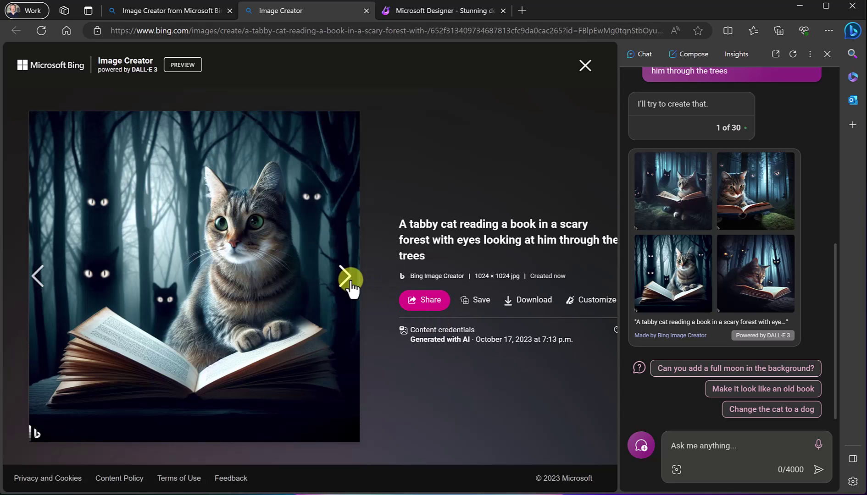
pyautogui.click(585, 68)
pyautogui.click(723, 455)
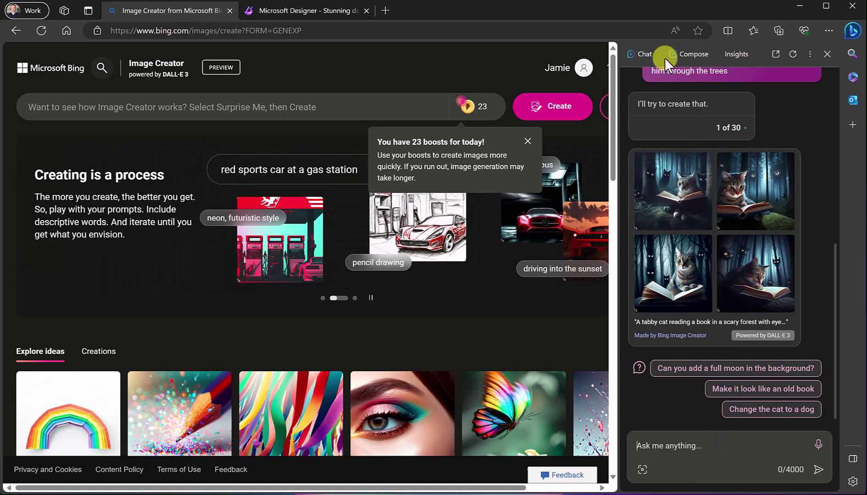
pyautogui.click(694, 54)
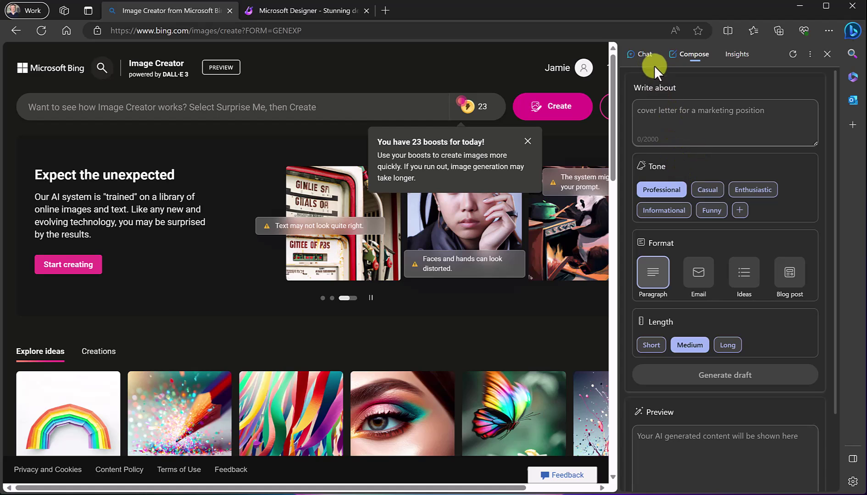
pyautogui.click(645, 55)
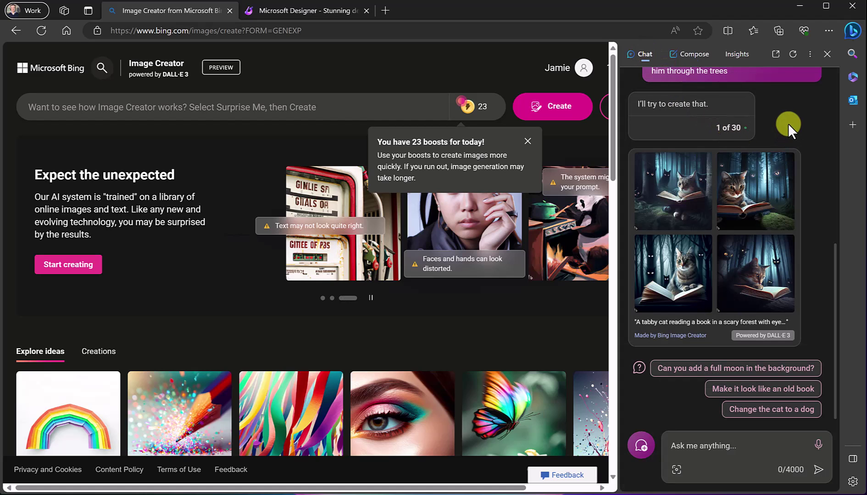